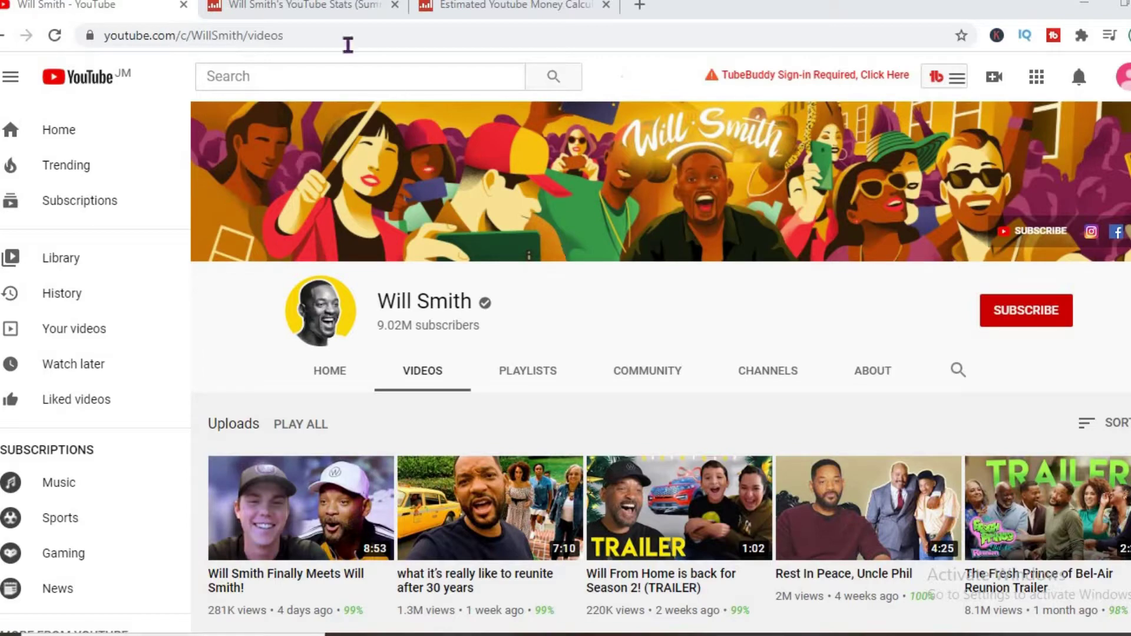
click(312, 7)
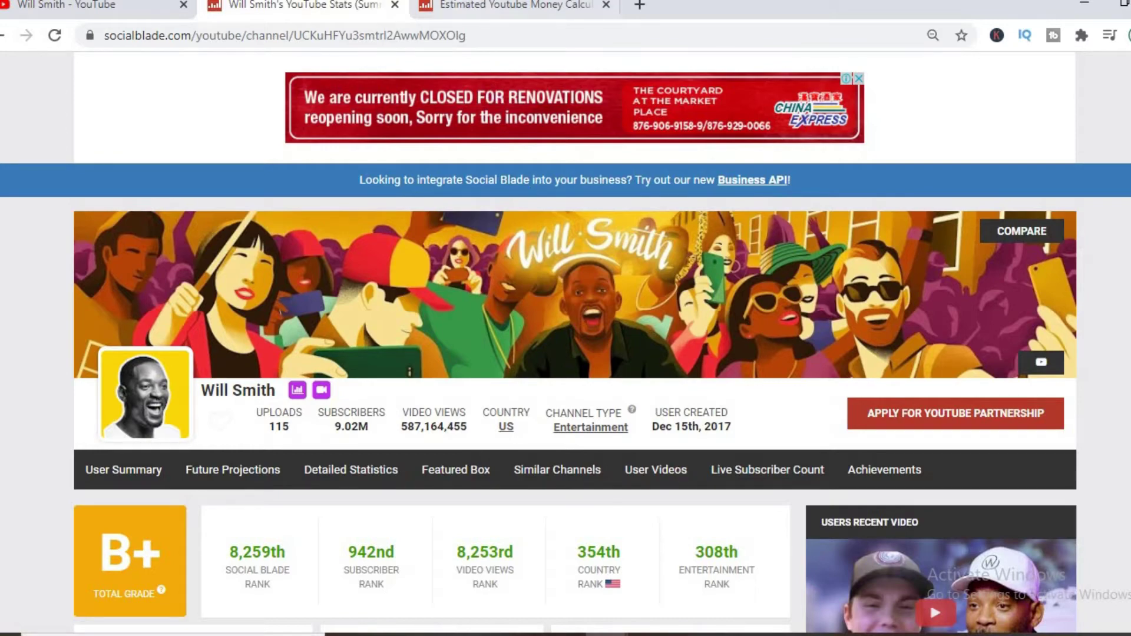
click(473, 12)
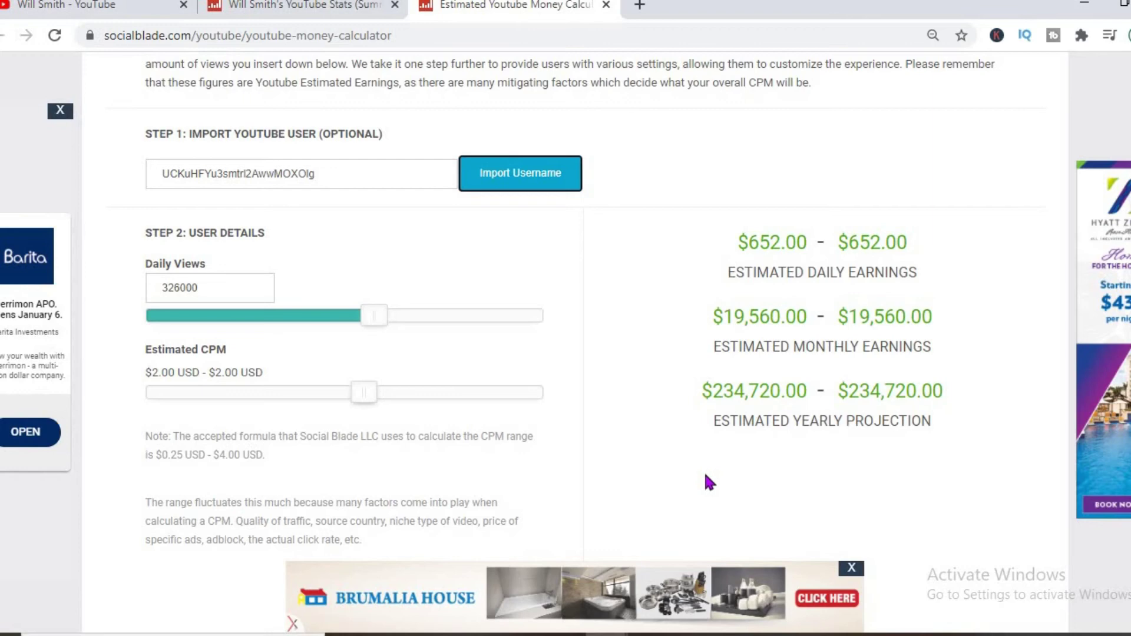
- In Windows Calculator, compute 652 × 0.55 = 358.6
click(651, 634)
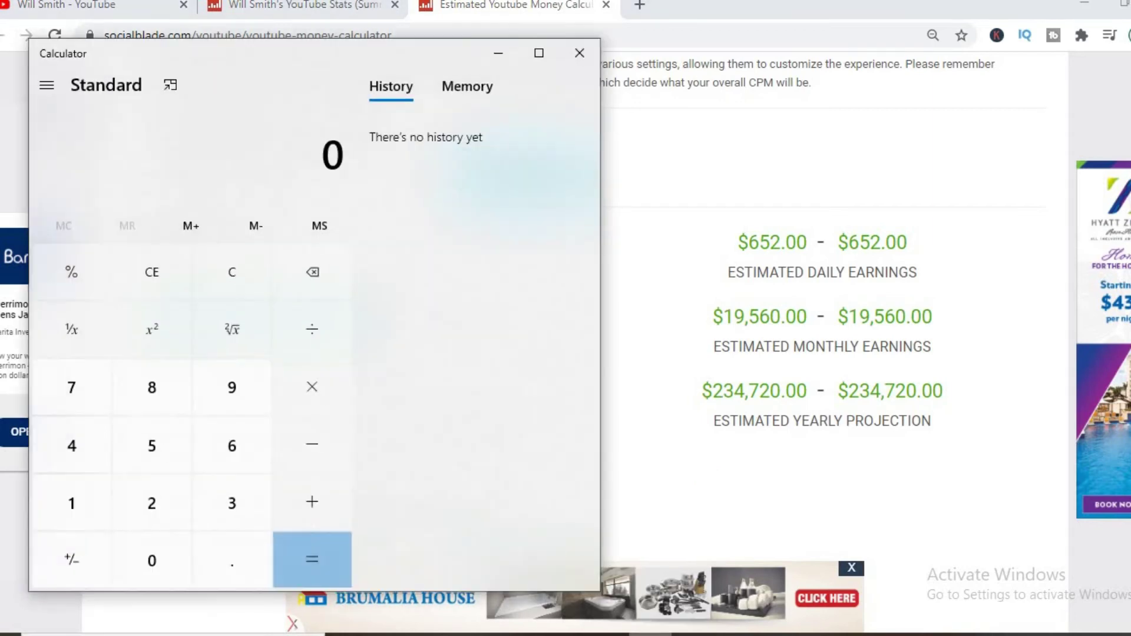
click(222, 469)
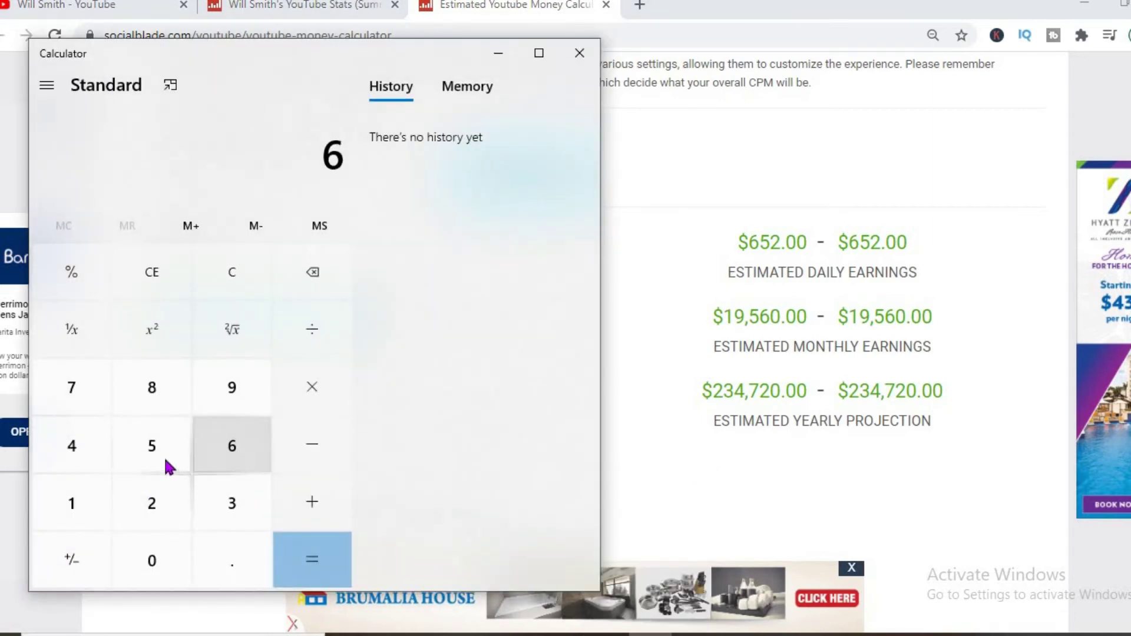
click(151, 449)
click(155, 508)
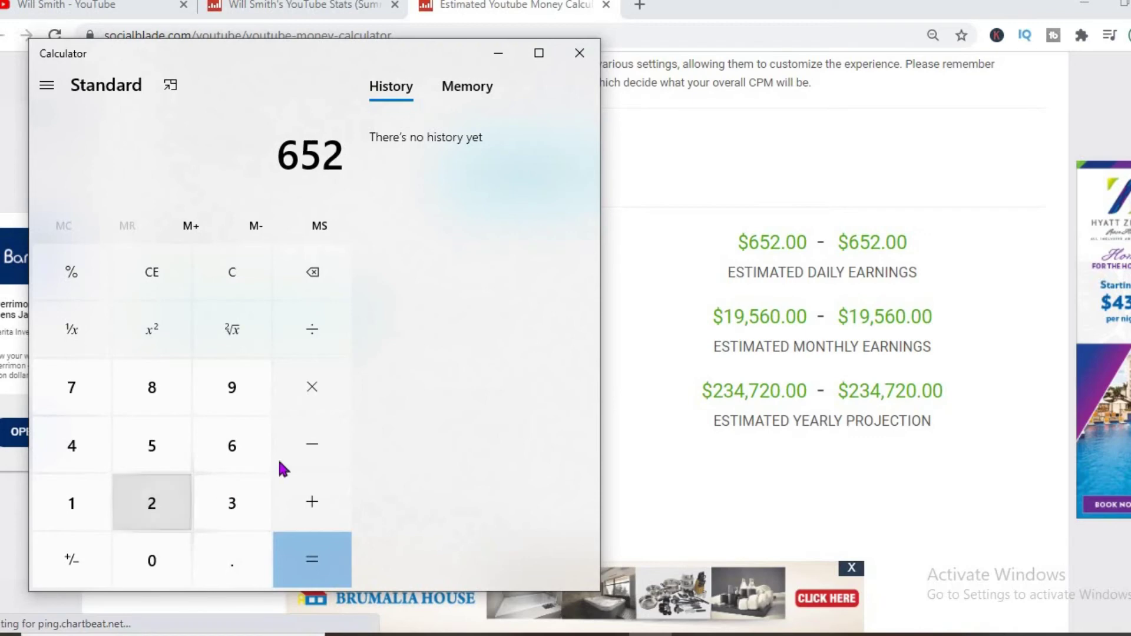
click(312, 394)
click(234, 562)
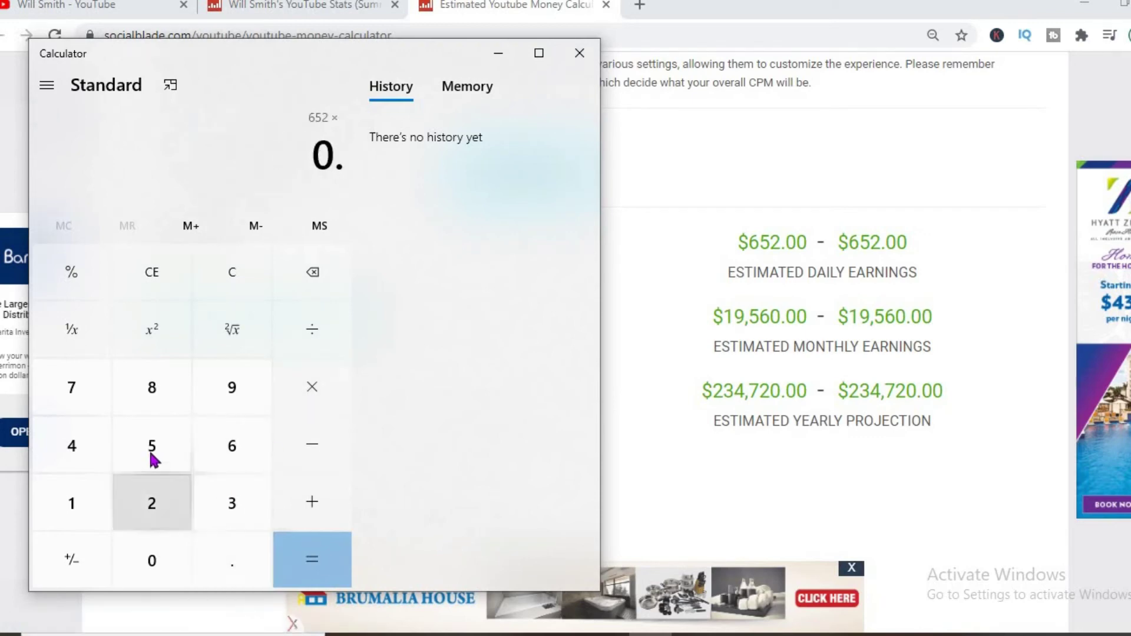
click(149, 448)
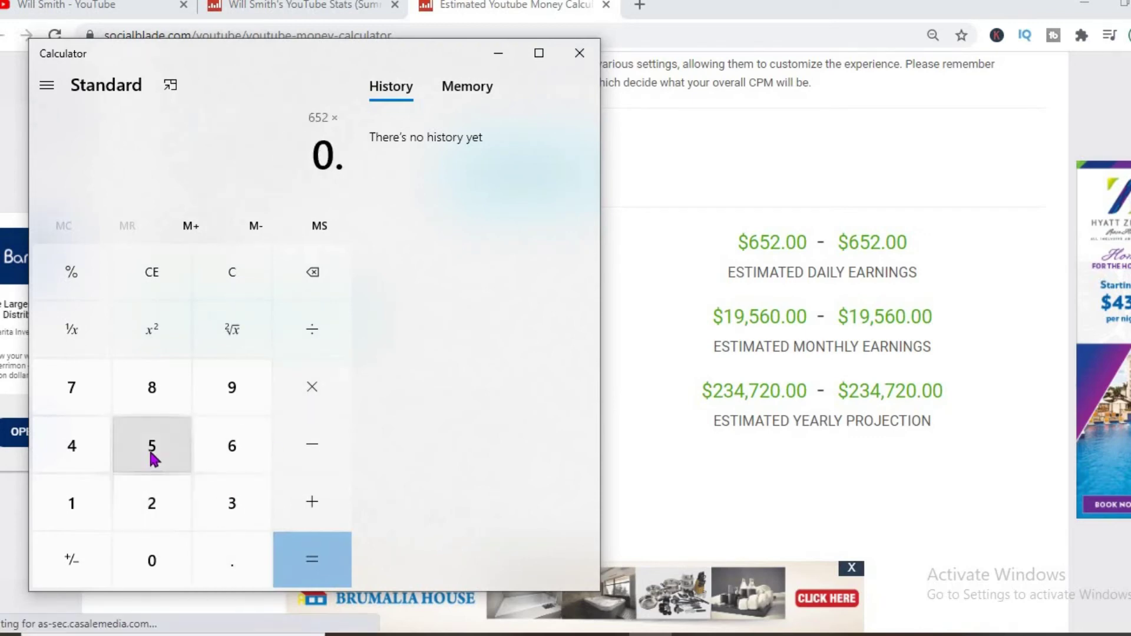
click(314, 565)
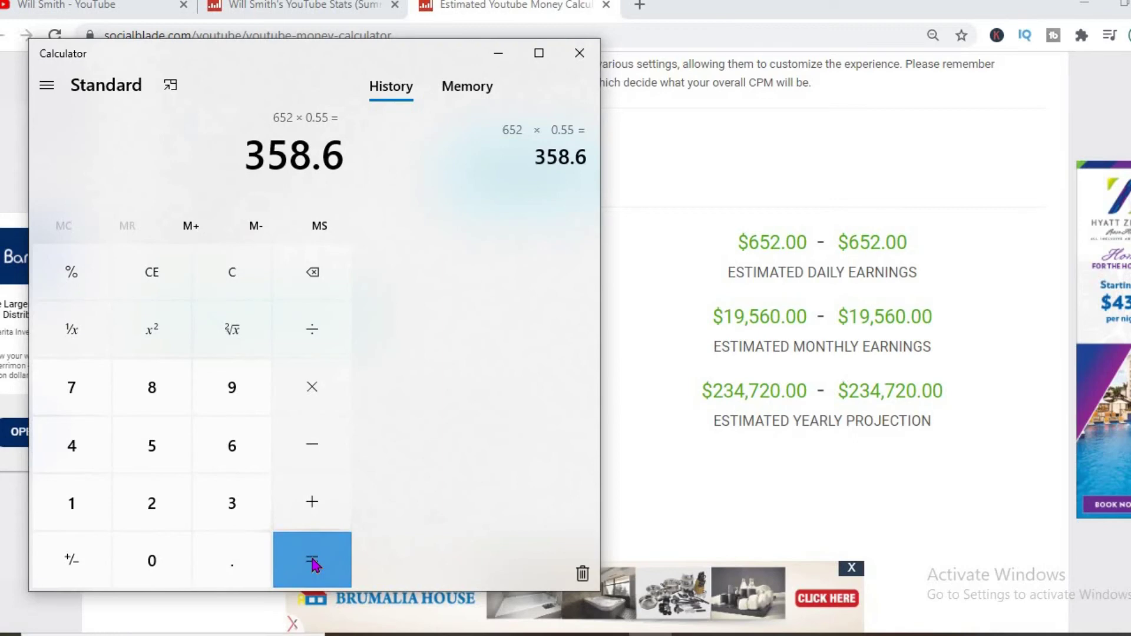
- Multiply 358.6 by 28 days to get the monthly 10,040.8
click(314, 392)
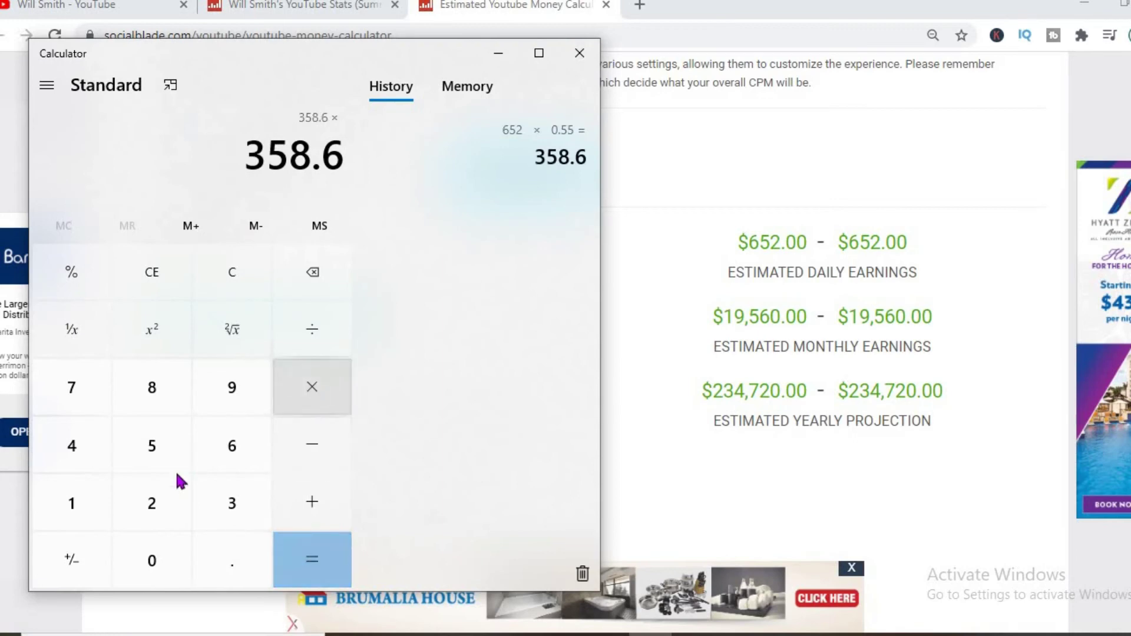
click(162, 504)
click(159, 392)
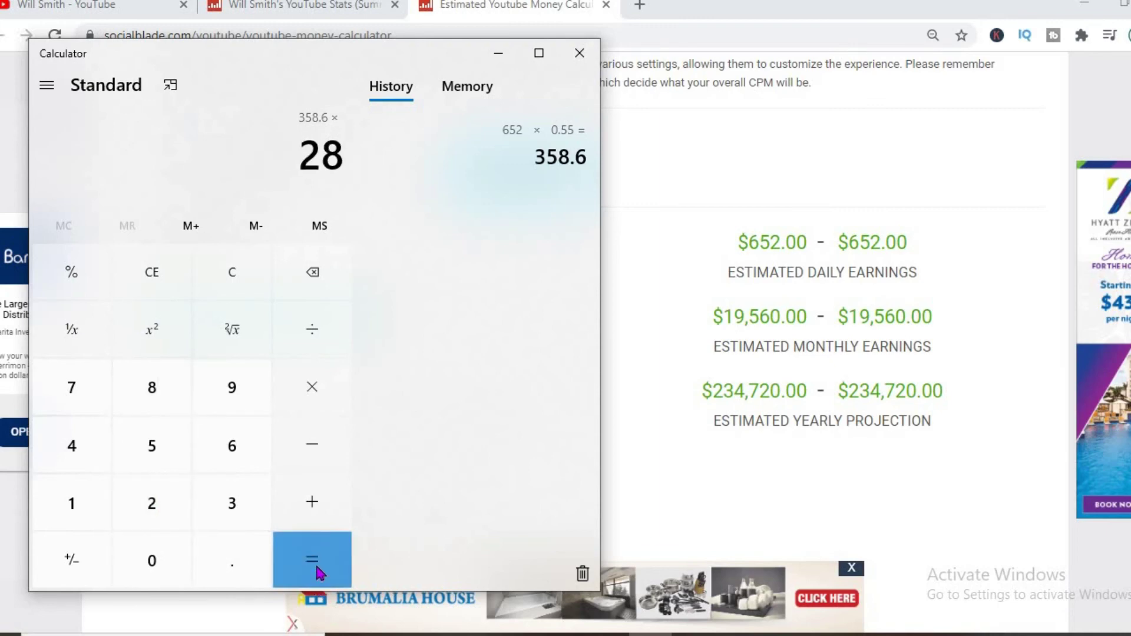
click(318, 572)
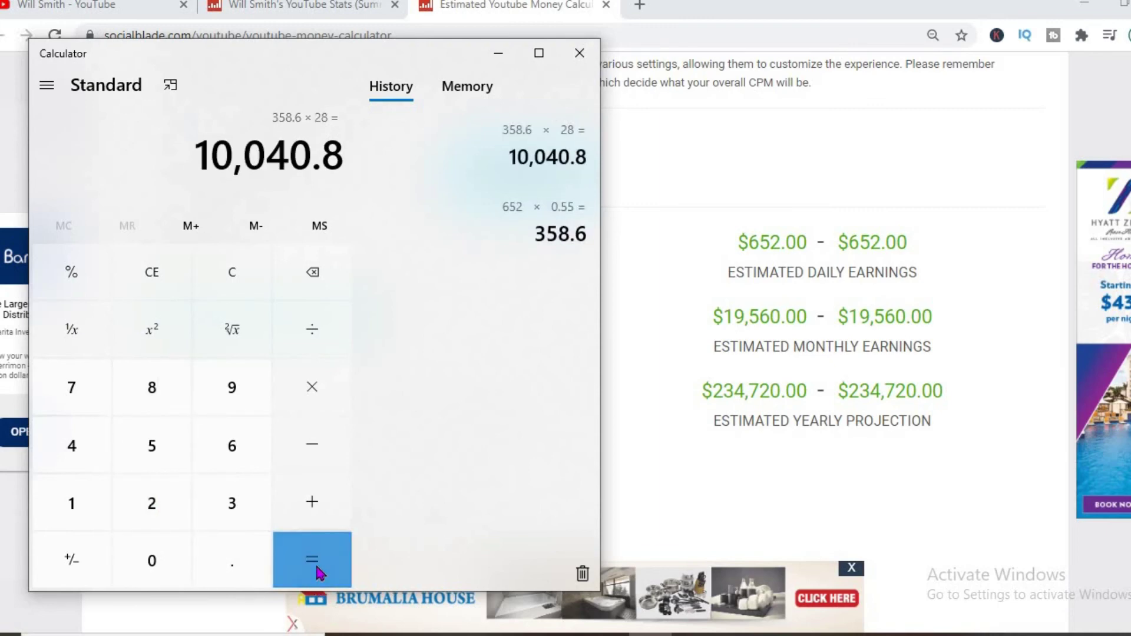
- Multiply 10,040.8 by 12 months for a yearly 120,489.6
click(310, 401)
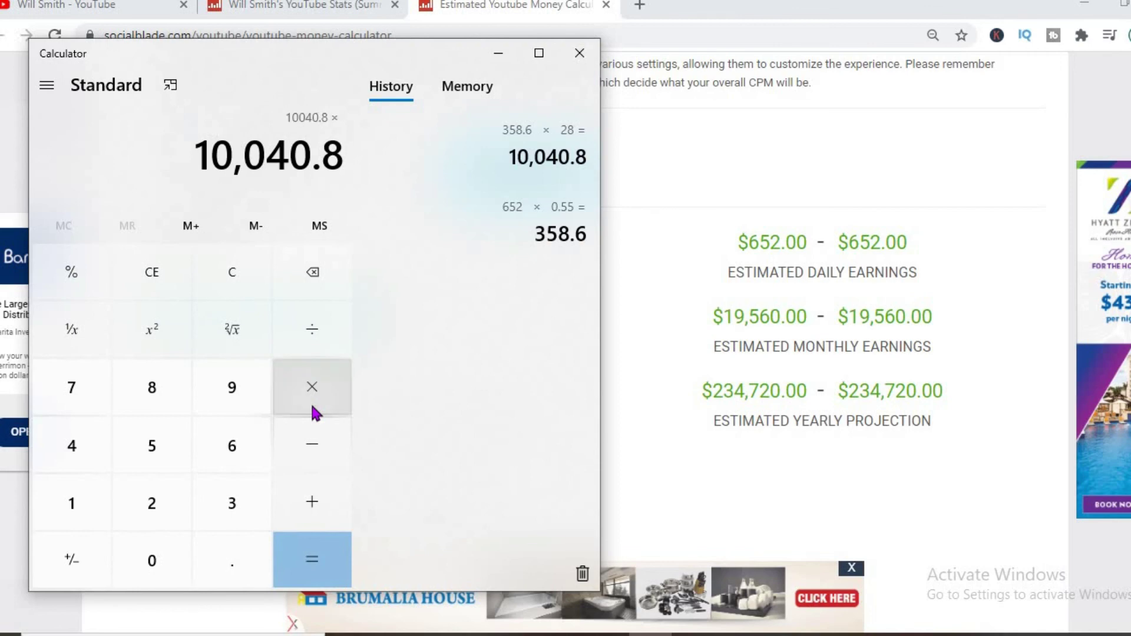
click(78, 506)
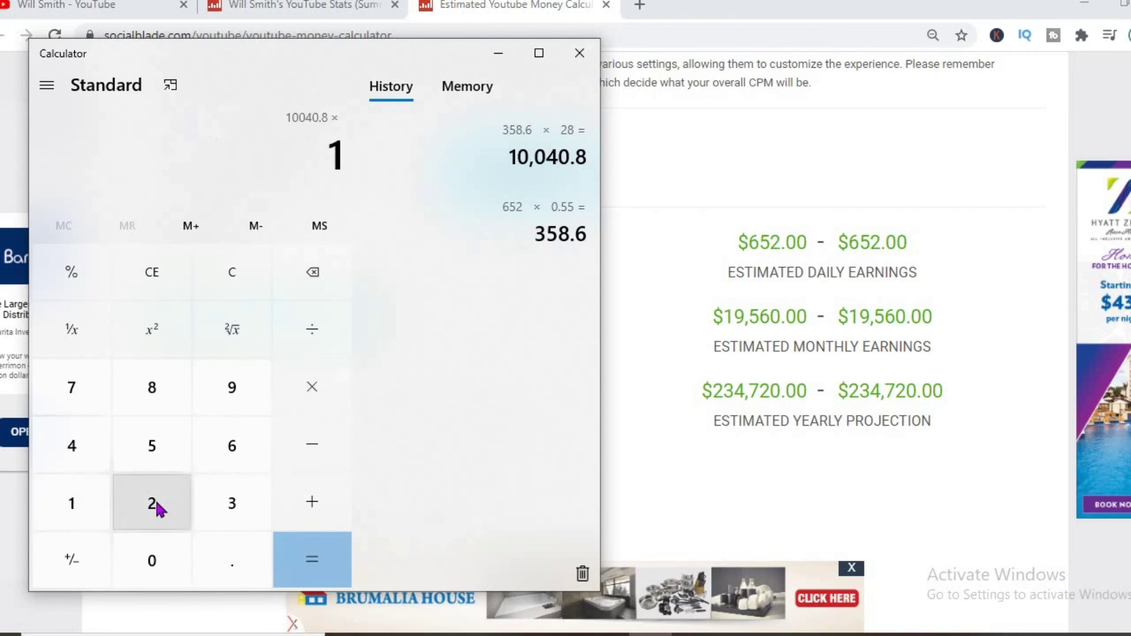
click(158, 508)
click(292, 566)
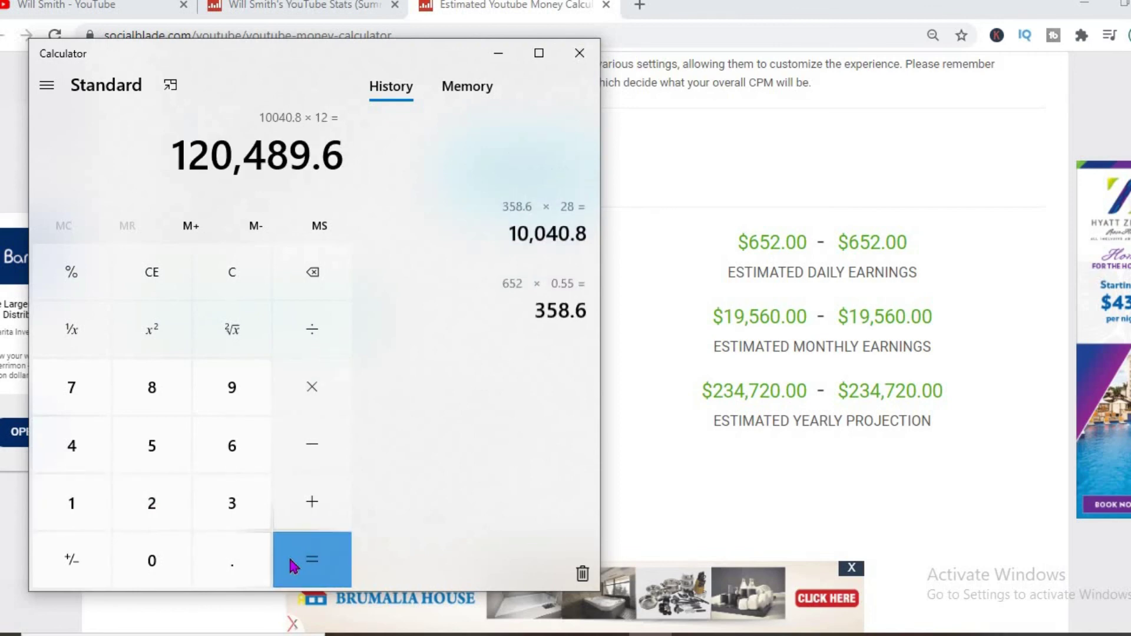